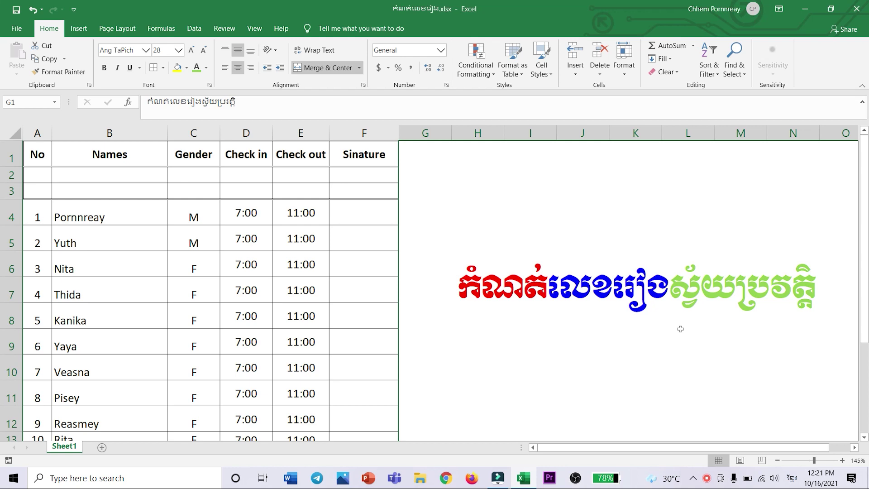
# Inspect the row-numbering formula in cells A4 and A5 alongside the entries in the Names column
pyautogui.moveTo(37, 207); pyautogui.dragTo(28, 387)
pyautogui.click(113, 240)
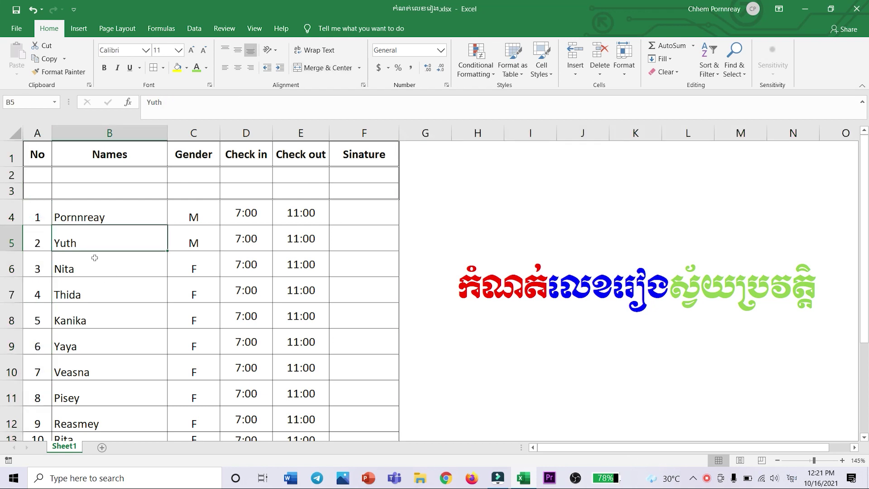
pyautogui.click(41, 210)
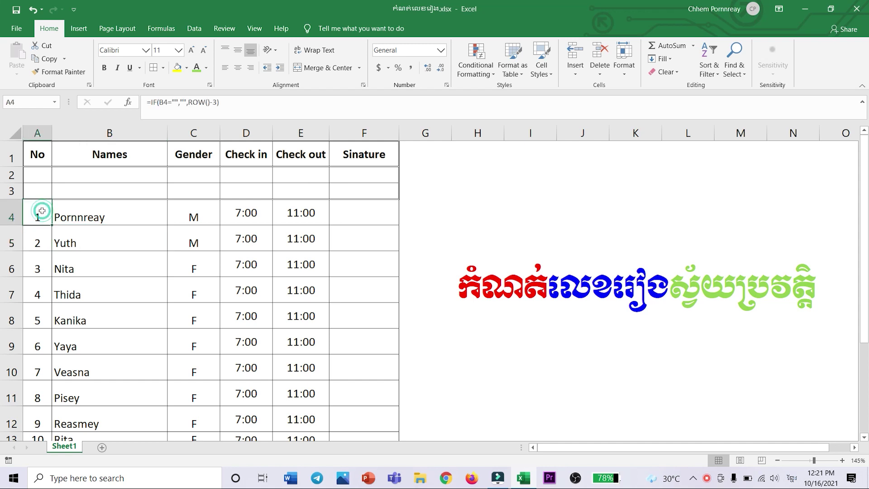
pyautogui.moveTo(36, 214); pyautogui.dragTo(39, 246)
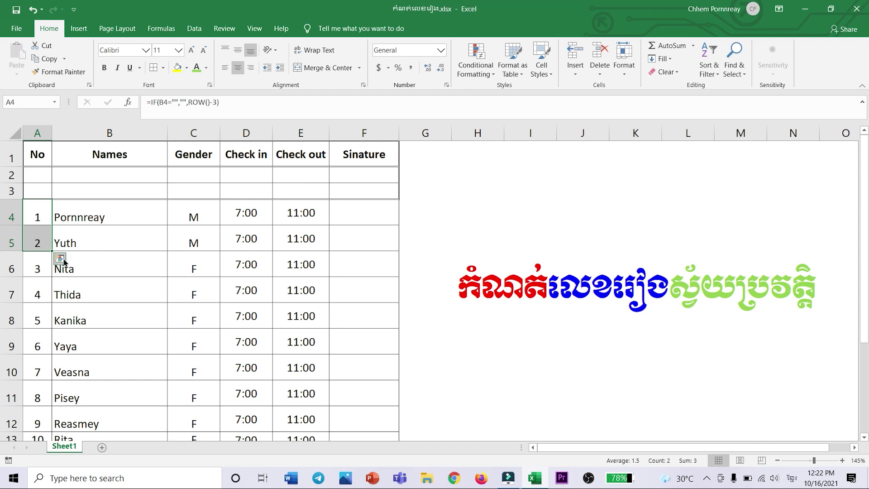
pyautogui.scroll(-1, 18, 346)
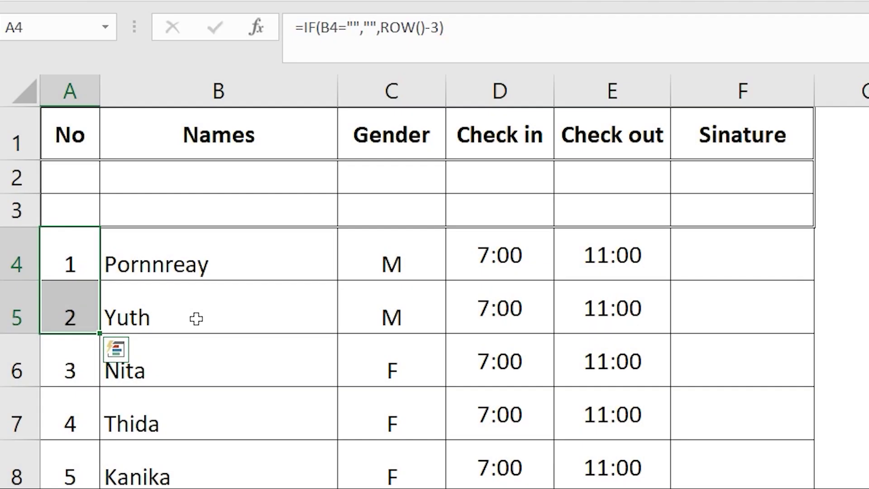
pyautogui.click(196, 307)
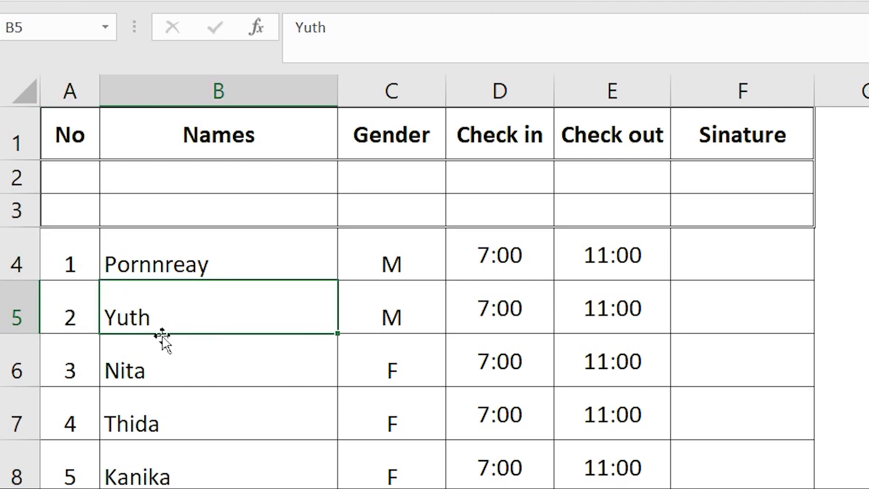
# Clear the first person's name in B4 and re-enter it in lowercase to test the automatic numbering
pyautogui.click(233, 264)
pyautogui.press('Delete')
pyautogui.click(242, 341)
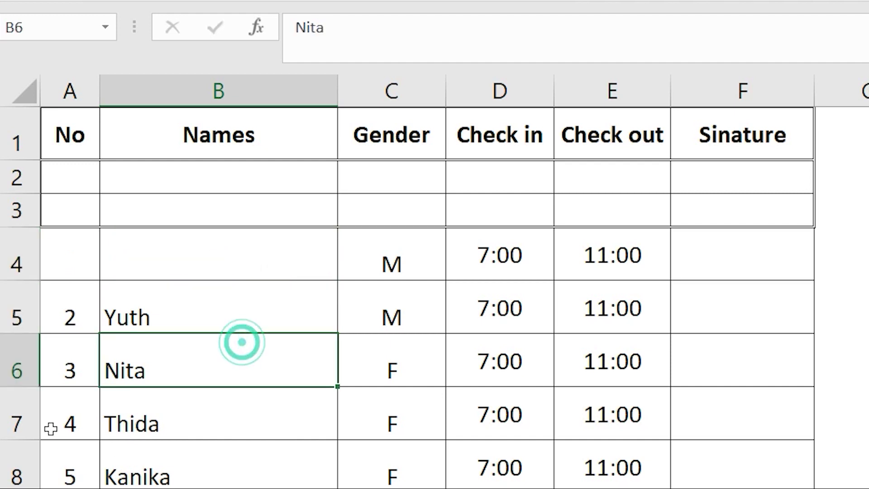
pyautogui.doubleClick(160, 247)
pyautogui.write('pornnreay')
pyautogui.click(188, 409)
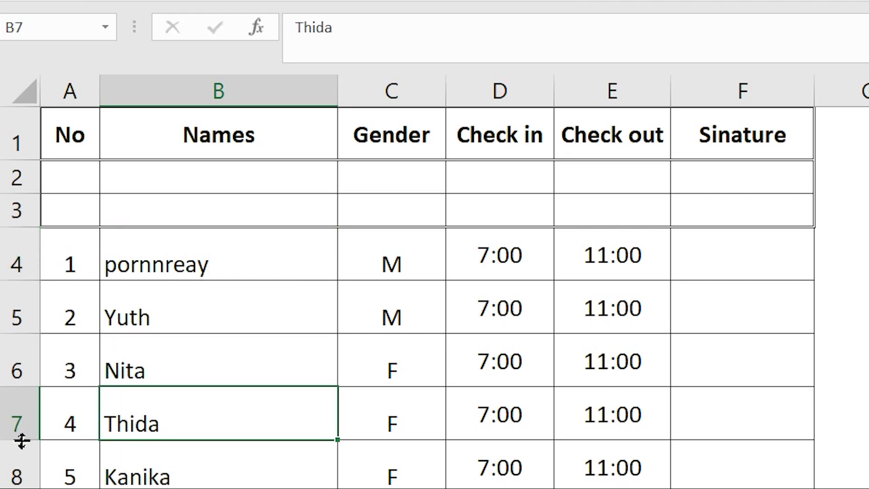
# Delete rows 6 and 7 from the attendance list
pyautogui.scroll(-1, 25, 445)
pyautogui.scroll(1, 24, 446)
pyautogui.click(24, 371)
pyautogui.moveTo(24, 371); pyautogui.dragTo(78, 442)
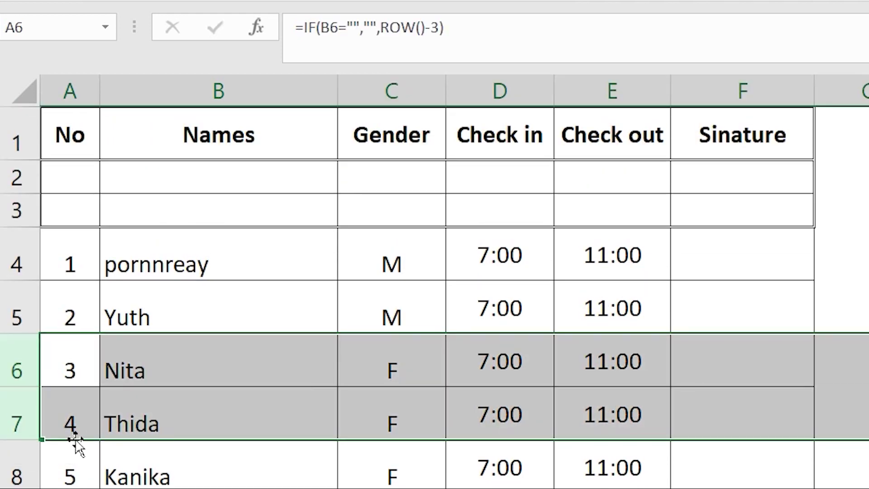
pyautogui.rightClick(13, 381)
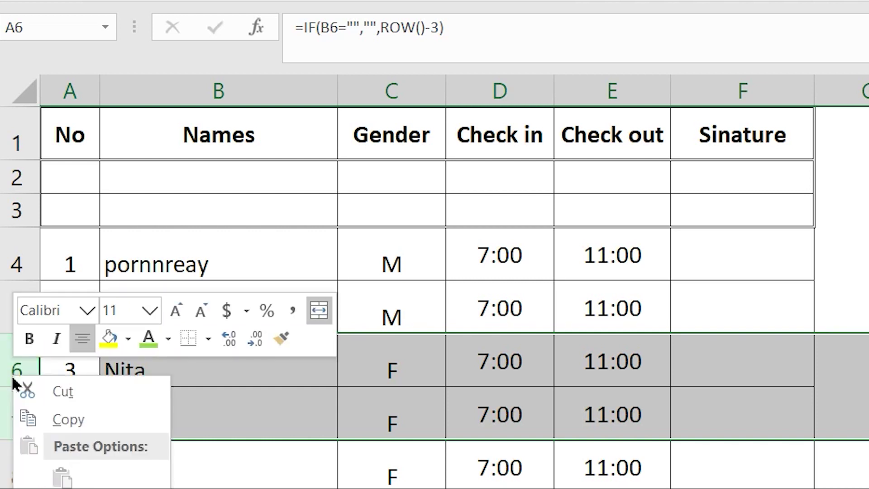
pyautogui.click(63, 488)
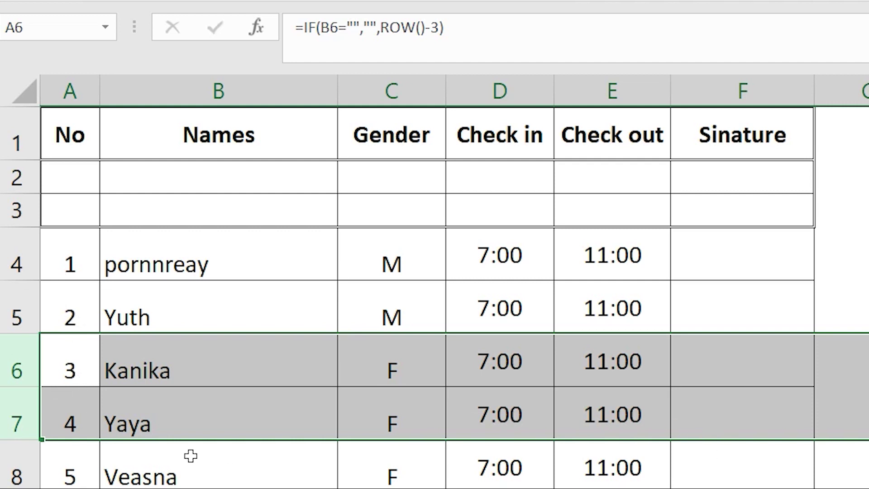
pyautogui.click(154, 469)
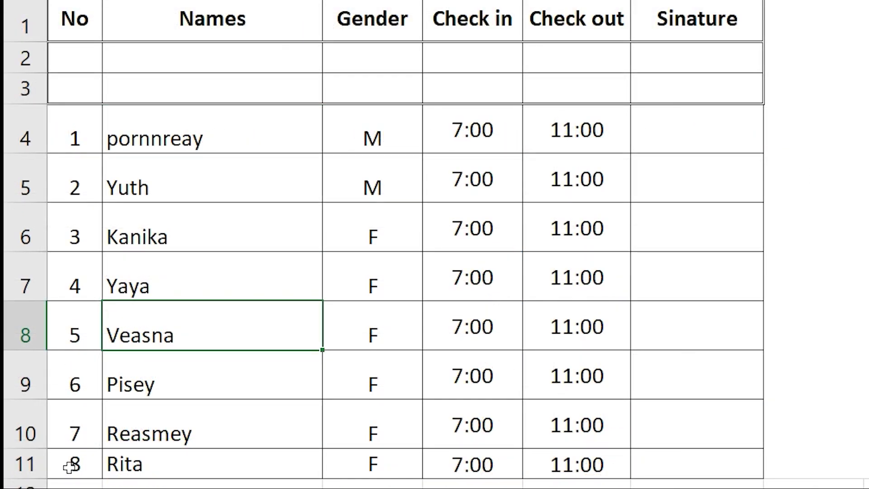
# Try to delete rows 8 and 9, and undo the row deletions to restore rows 6 and 7
pyautogui.moveTo(28, 318); pyautogui.dragTo(29, 380)
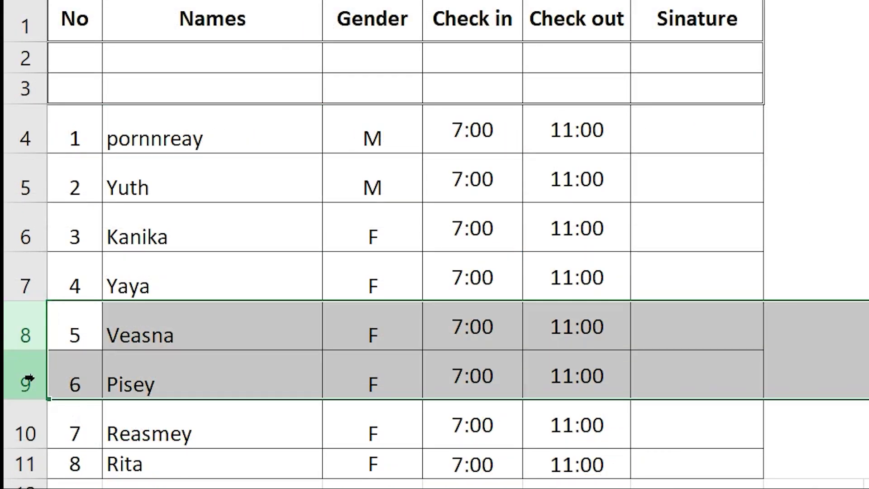
pyautogui.rightClick(34, 381)
pyautogui.click(89, 231)
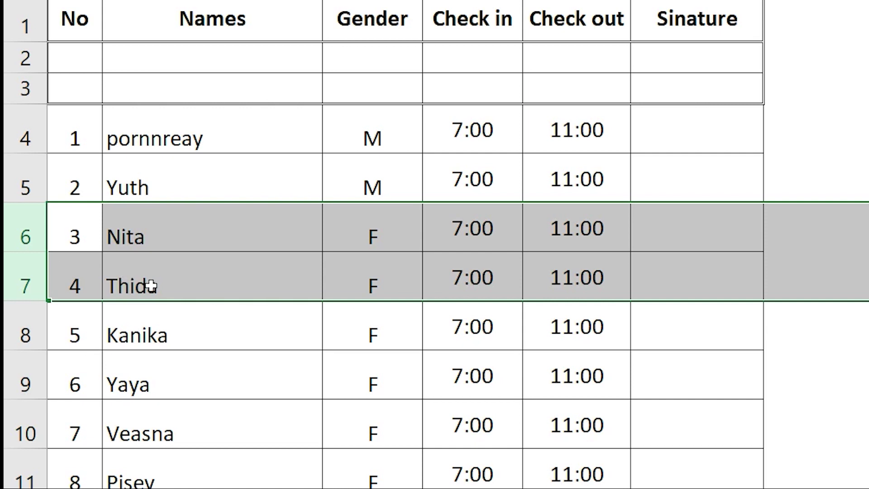
pyautogui.click(150, 285)
# Clear the numbers and names in the range A4:B13
pyautogui.scroll(-1, 163, 178)
pyautogui.scroll(1, 156, 180)
pyautogui.moveTo(82, 131); pyautogui.dragTo(261, 457)
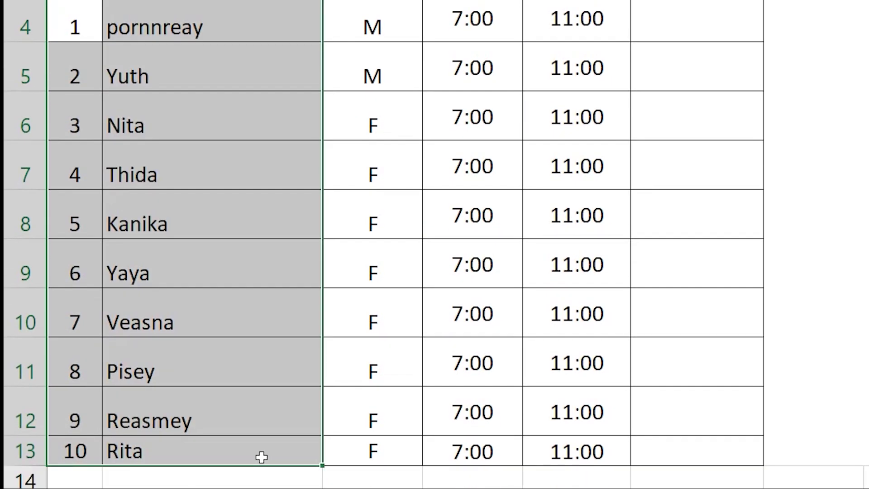
pyautogui.press('Delete')
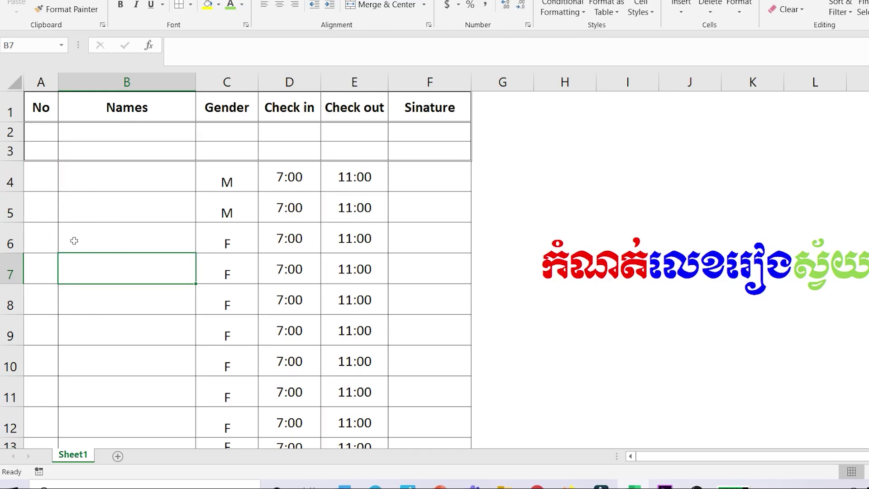
# Enter the formula =ROW()-3 in cell A4 to number the first list row
pyautogui.click(10, 179)
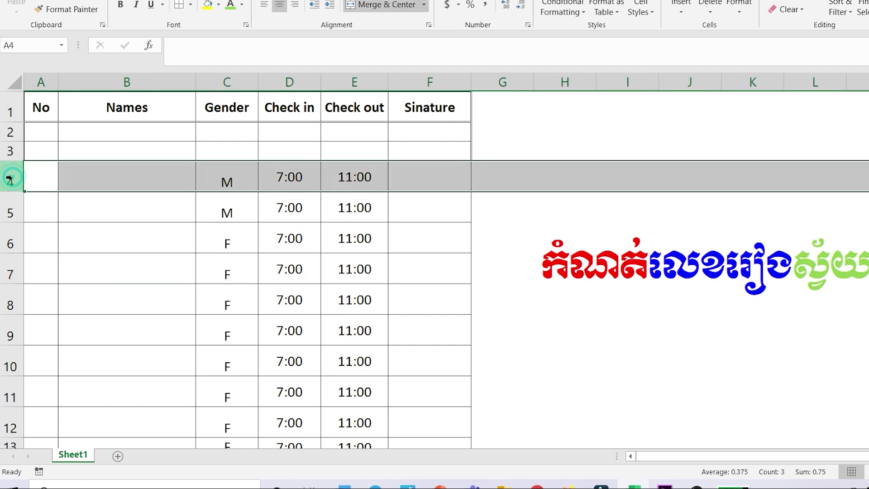
pyautogui.click(46, 181)
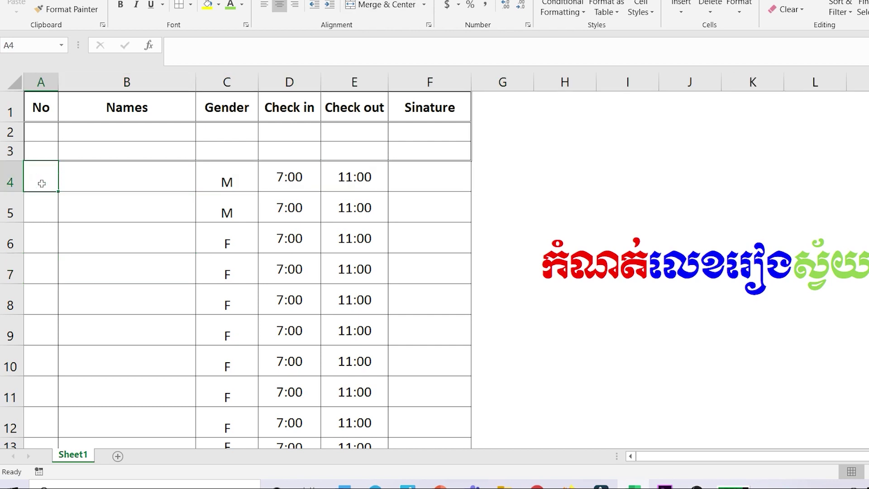
pyautogui.write('=')
pyautogui.click(186, 45)
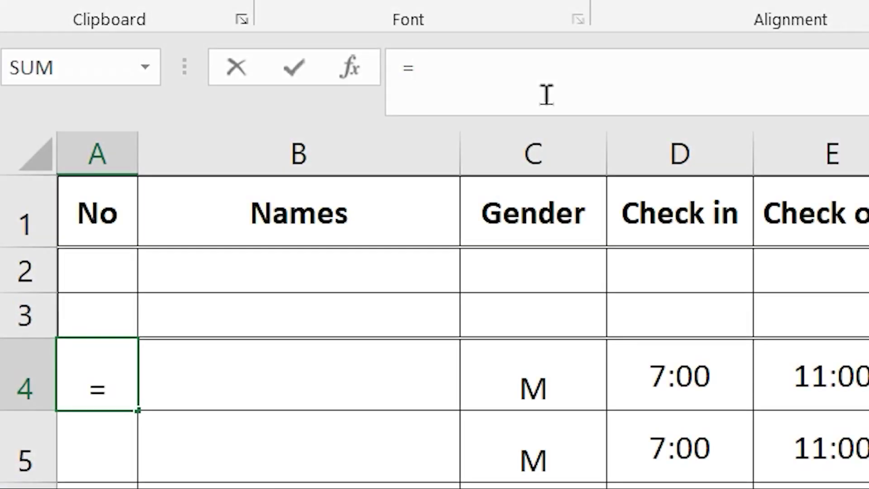
pyautogui.write('row')
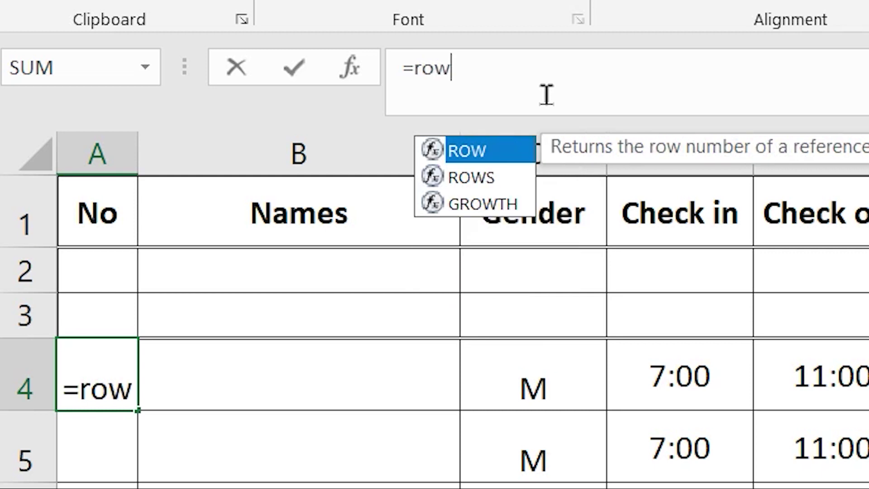
pyautogui.write('()')
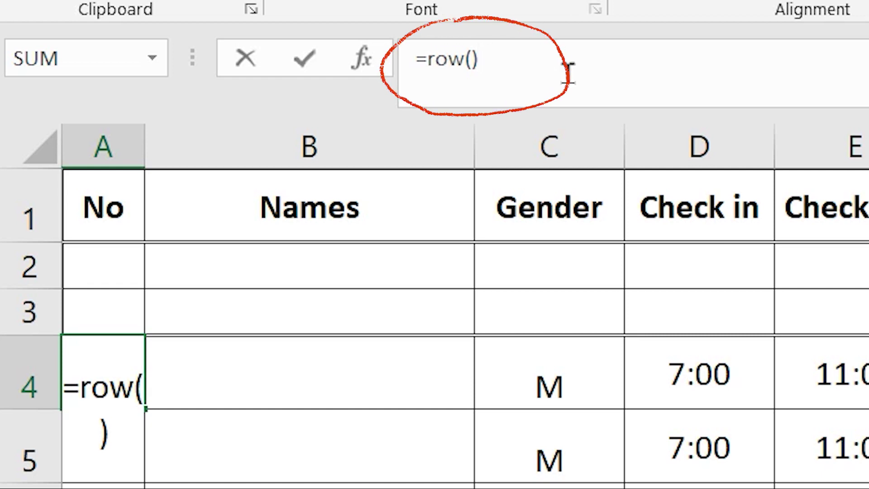
pyautogui.write('-')
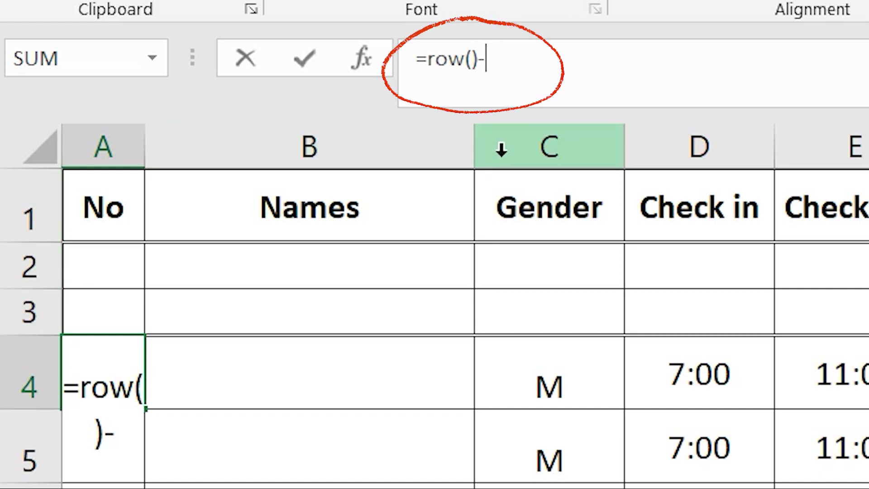
pyautogui.write('3')
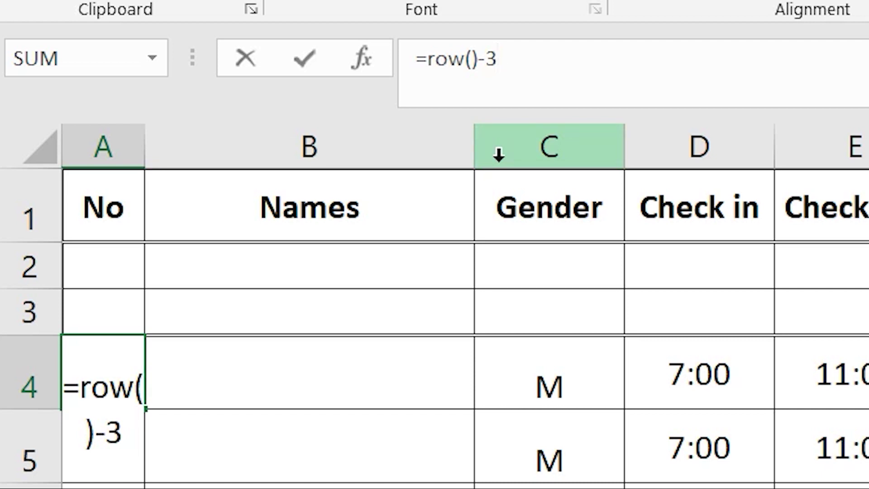
pyautogui.press('Return')
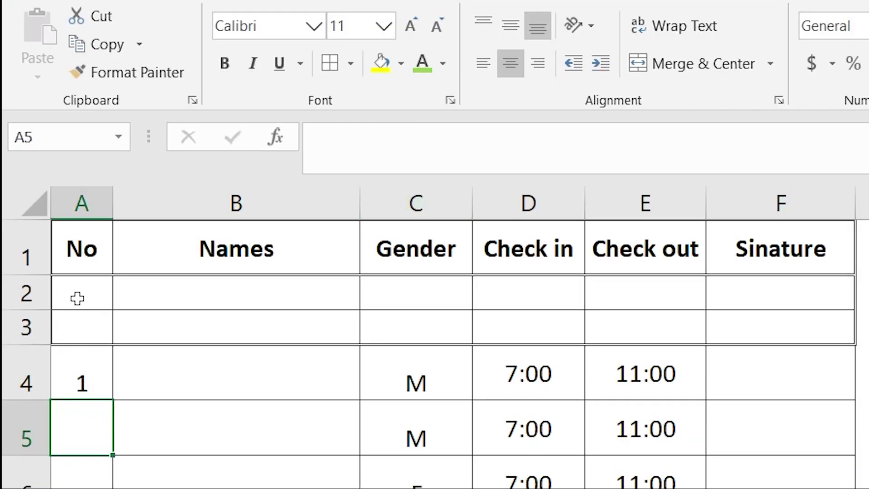
# Fill the formula from A4 down the No column to A13
pyautogui.click(72, 378)
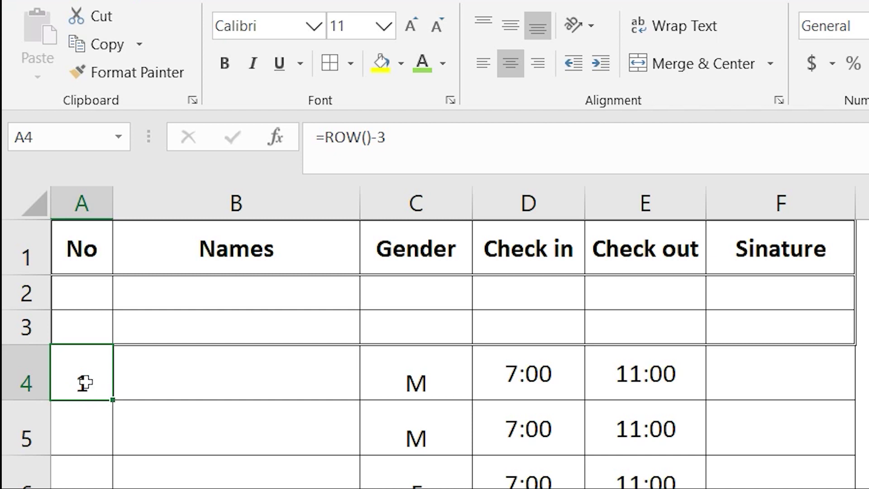
pyautogui.moveTo(115, 404); pyautogui.dragTo(83, 488)
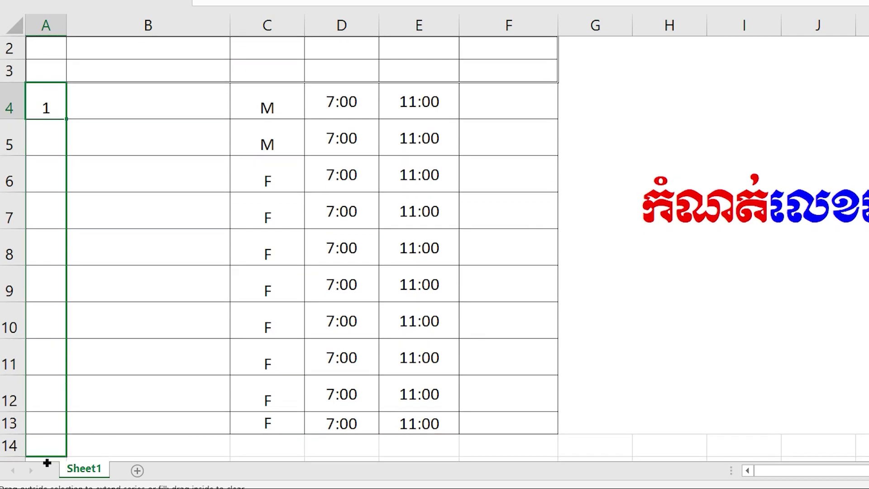
pyautogui.moveTo(47, 463); pyautogui.dragTo(53, 351)
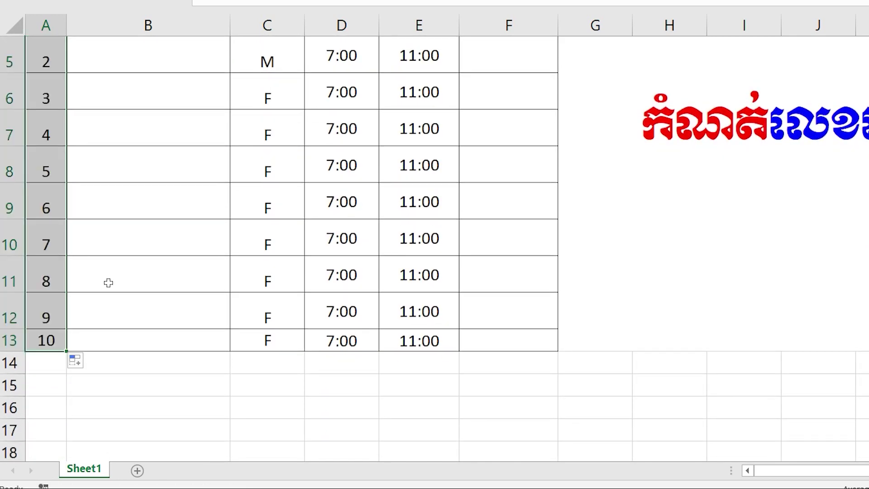
# Enter the first two people's names in cells B4 and B5
pyautogui.scroll(2, 113, 271)
pyautogui.click(139, 149)
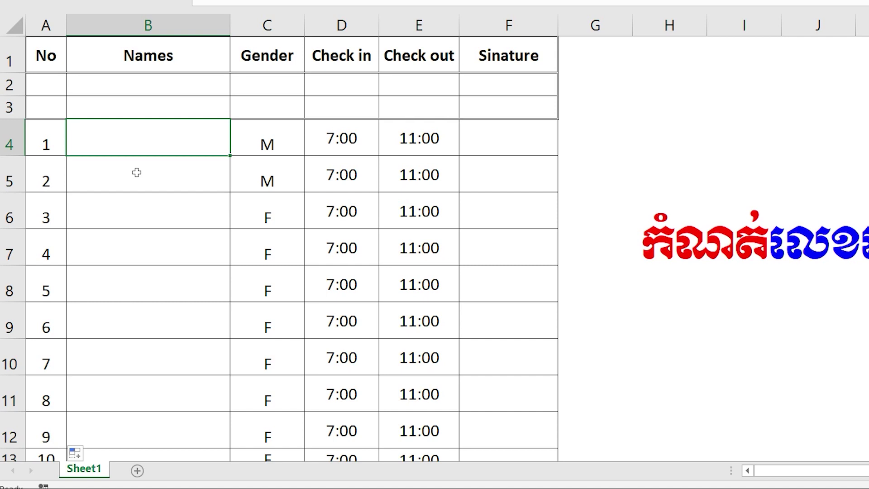
pyautogui.write('Pornnrea')
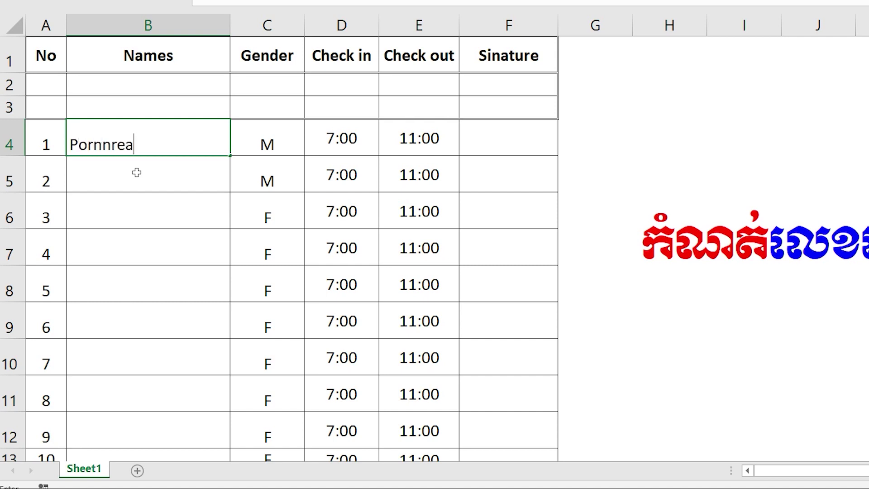
pyautogui.write('y')
pyautogui.click(110, 180)
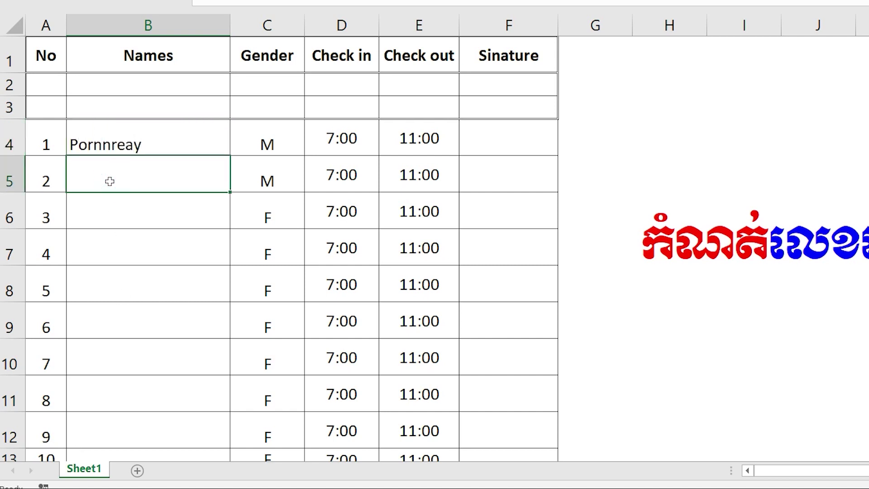
pyautogui.write('Rara')
pyautogui.press('Return')
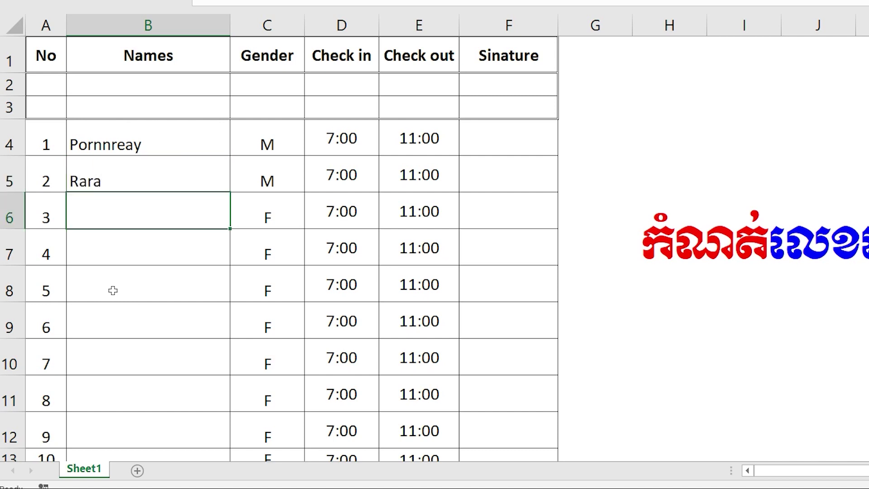
# Delete rows 8 and 9 from the list to test the renumbering
pyautogui.scroll(-1, 42, 283)
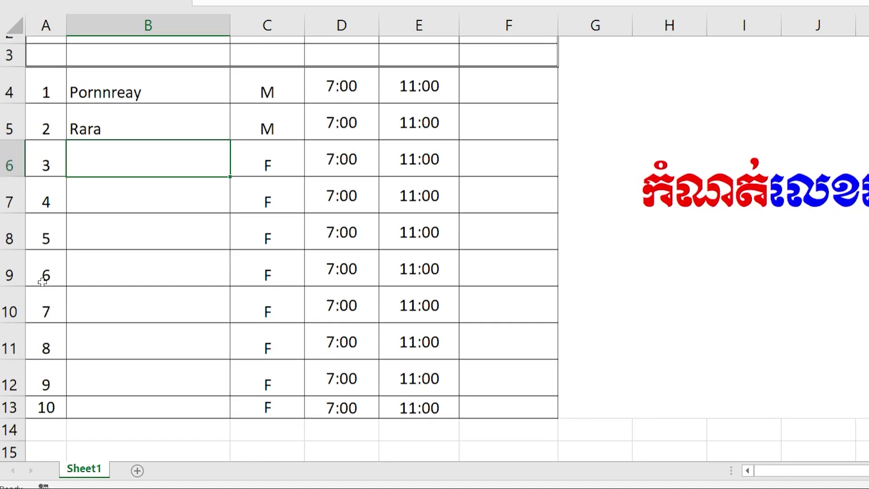
pyautogui.click(15, 206)
pyautogui.moveTo(15, 206); pyautogui.dragTo(15, 244)
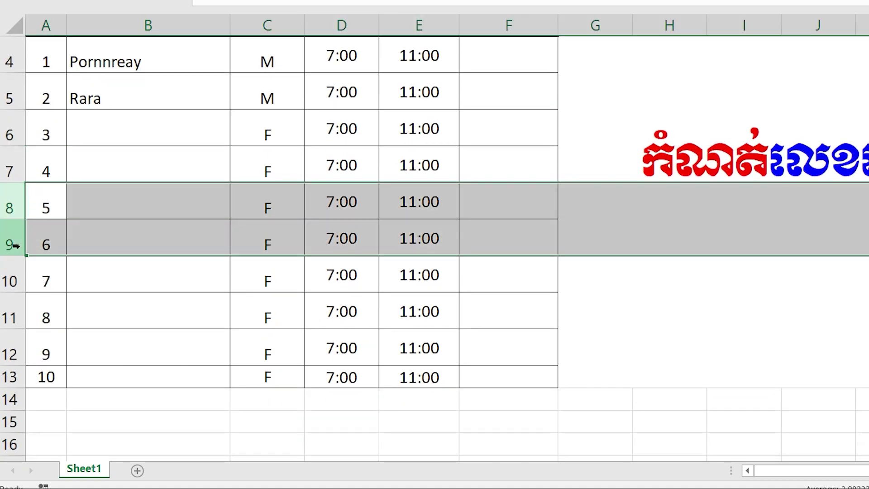
pyautogui.rightClick(15, 244)
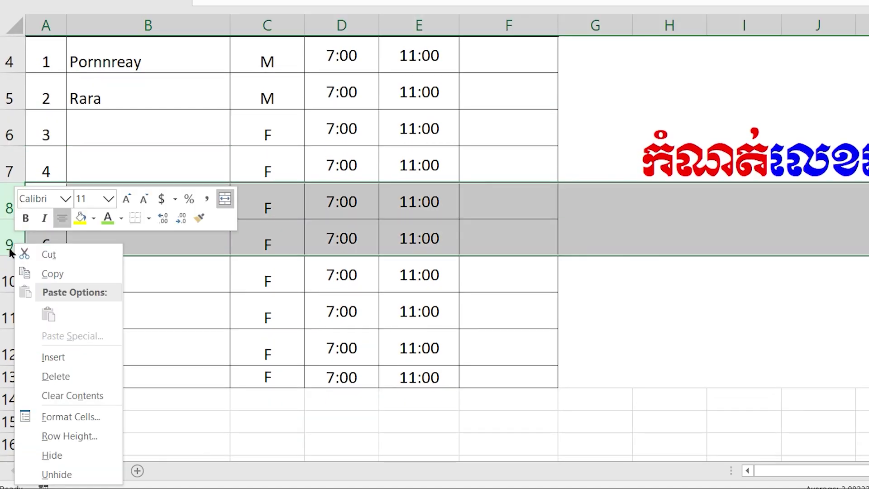
pyautogui.click(56, 376)
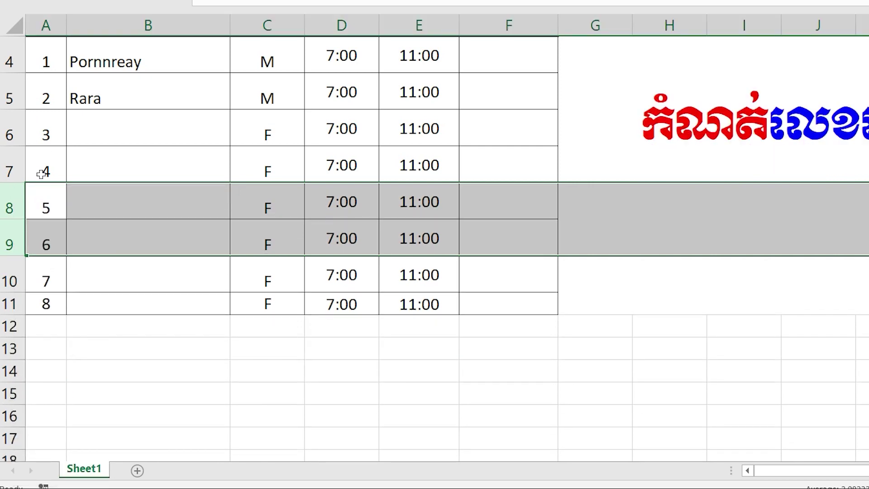
# Delete rows 5 and 6 from the attendance list to test the renumbering again
pyautogui.click(42, 129)
pyautogui.moveTo(10, 95); pyautogui.dragTo(9, 128)
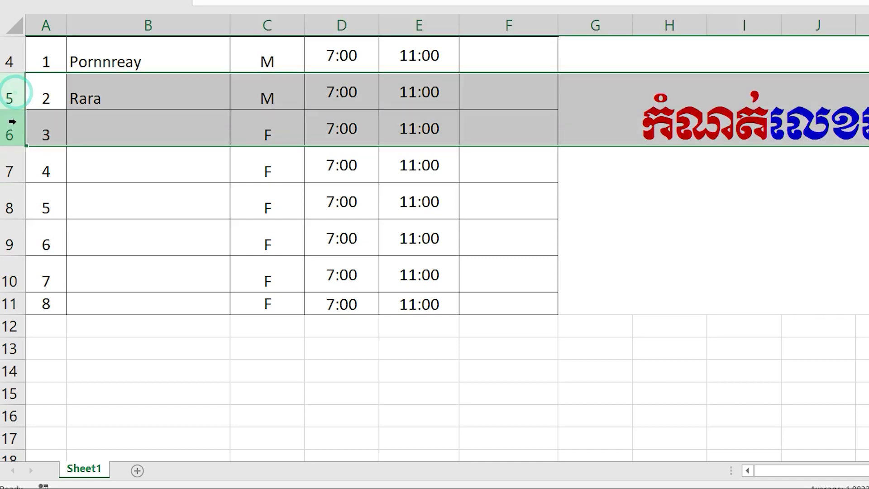
pyautogui.rightClick(9, 128)
pyautogui.click(58, 255)
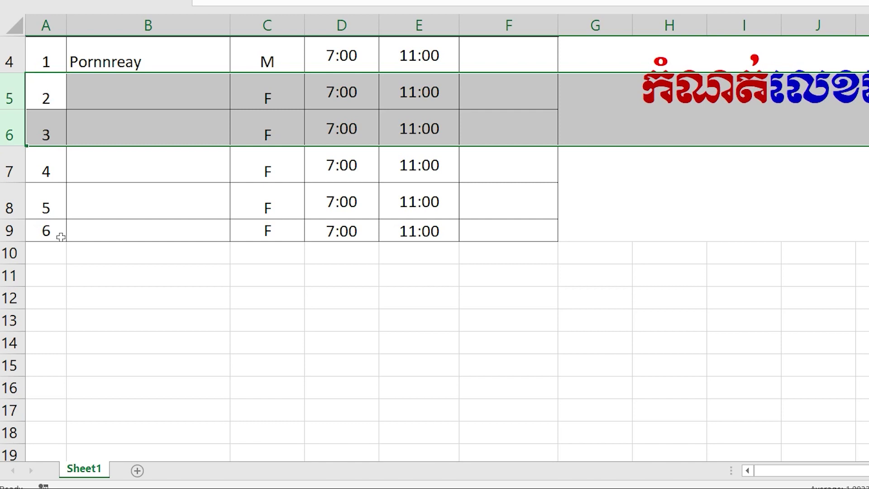
# Clear the remaining name in B4 and the row-number formulas in A4:A9
pyautogui.scroll(1, 61, 244)
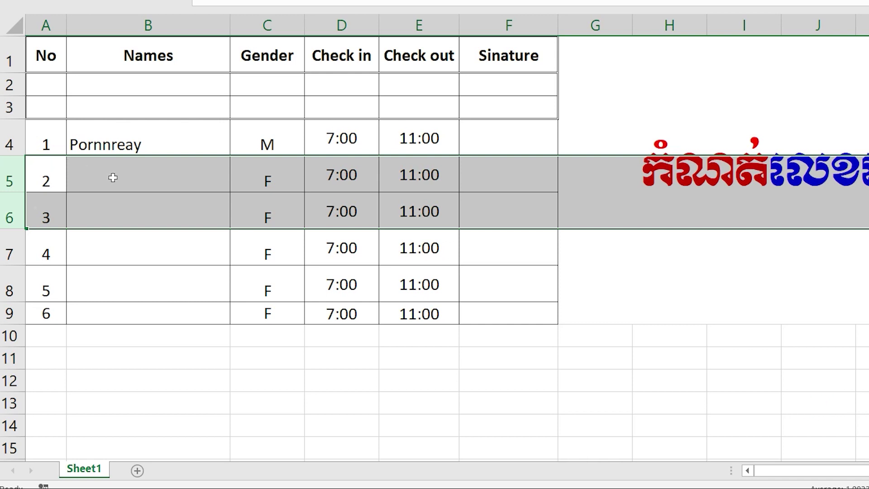
pyautogui.click(137, 219)
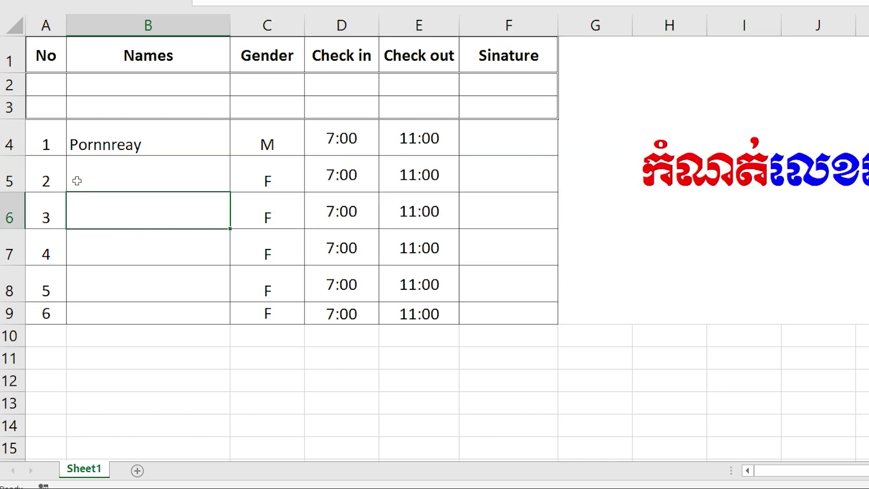
pyautogui.click(50, 134)
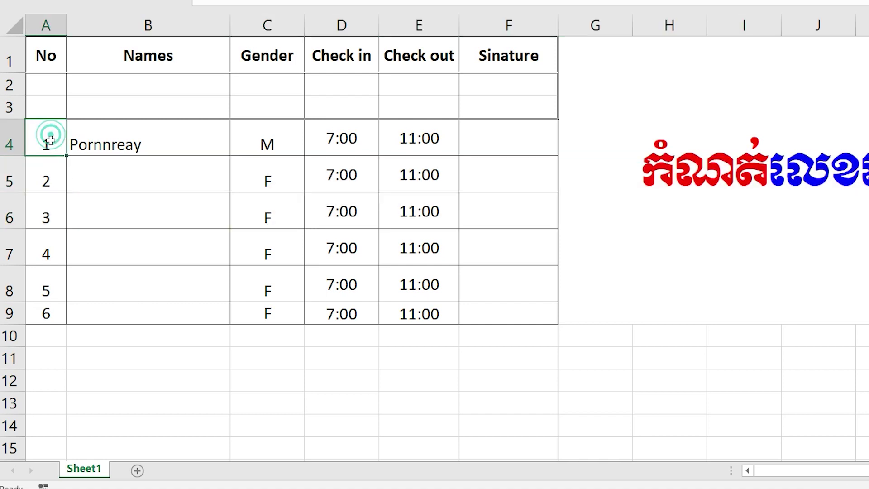
pyautogui.click(131, 145)
pyautogui.press('Delete')
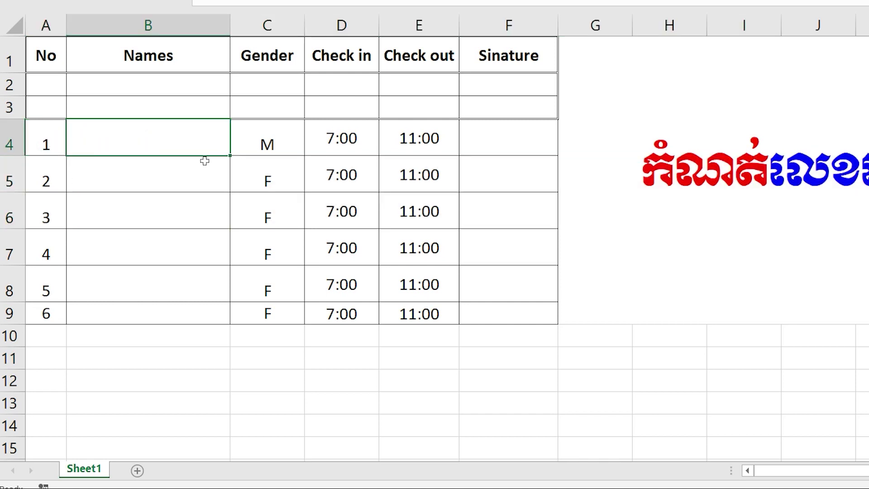
pyautogui.click(105, 391)
pyautogui.moveTo(48, 148); pyautogui.dragTo(59, 308)
pyautogui.press('Delete')
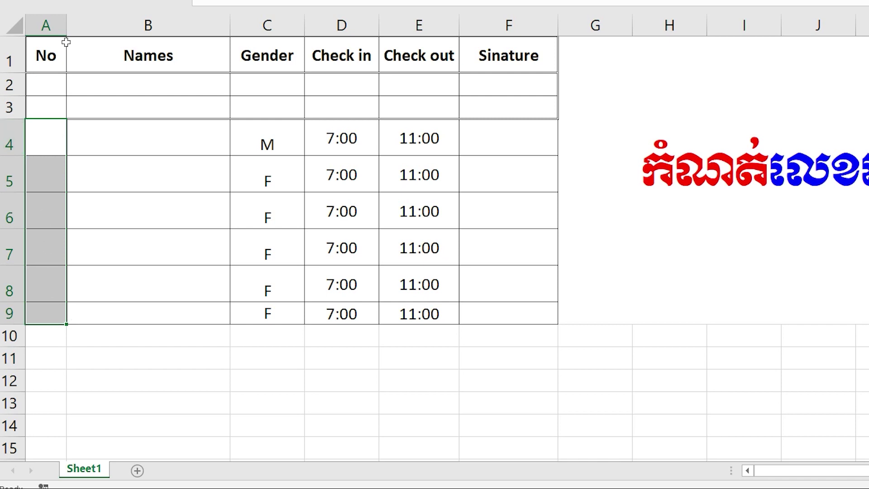
# Widen the No column to nearly the width of the Gender column
pyautogui.moveTo(66, 29); pyautogui.dragTo(96, 27)
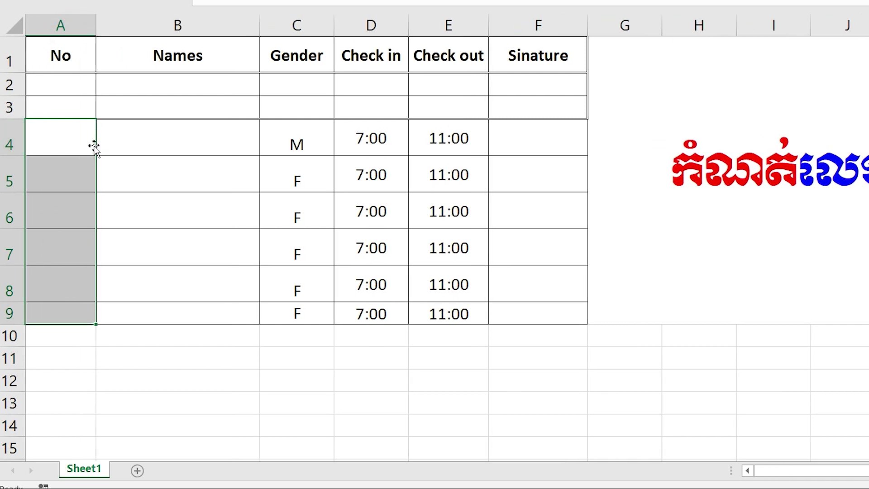
pyautogui.click(63, 153)
pyautogui.click(93, 392)
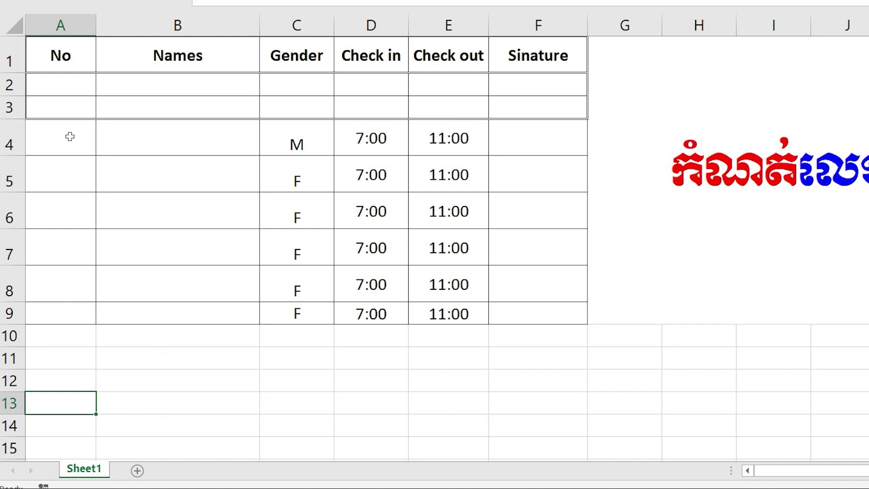
# Begin an IF formula in A4 that returns an empty string when B4 is blank: =If(B4="",""
pyautogui.click(65, 153)
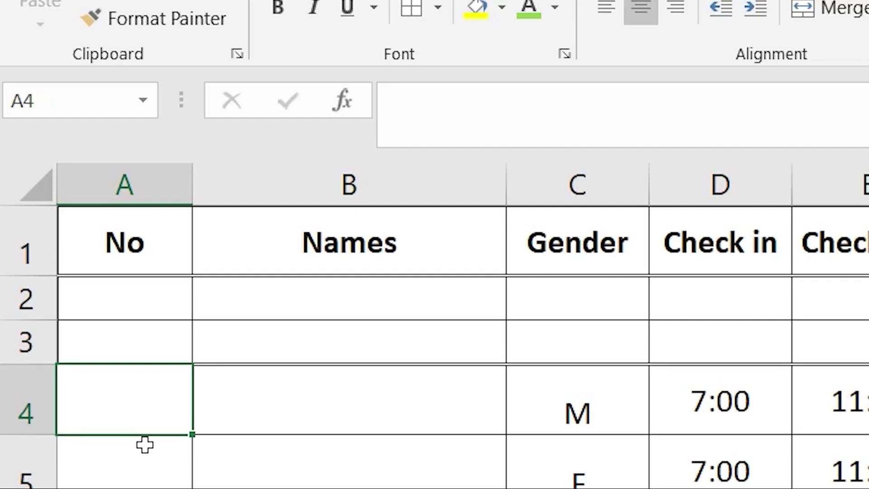
pyautogui.click(63, 134)
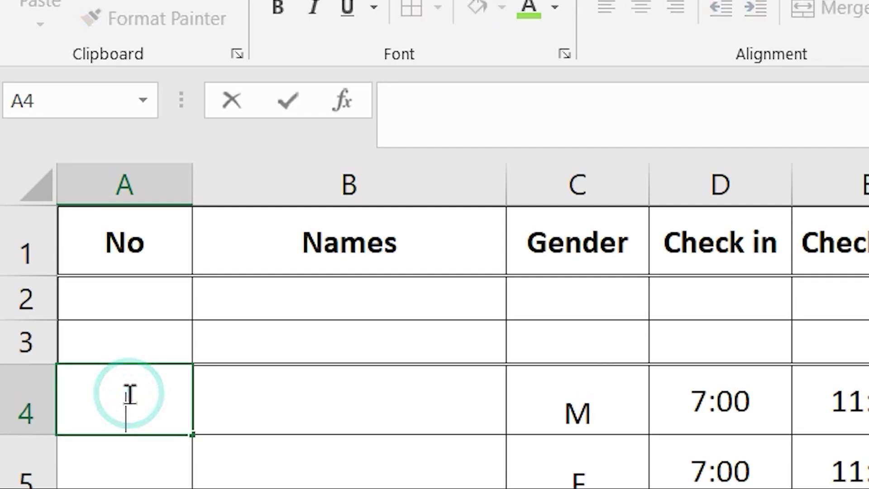
pyautogui.write('=')
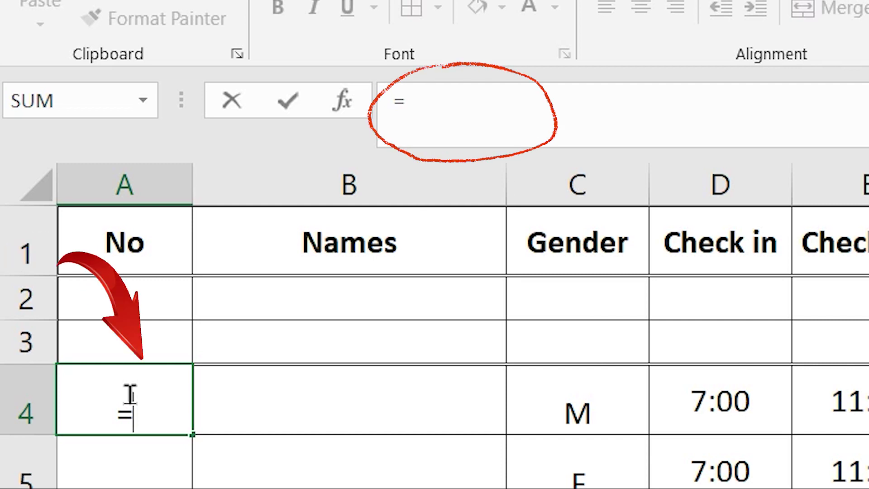
pyautogui.write('If')
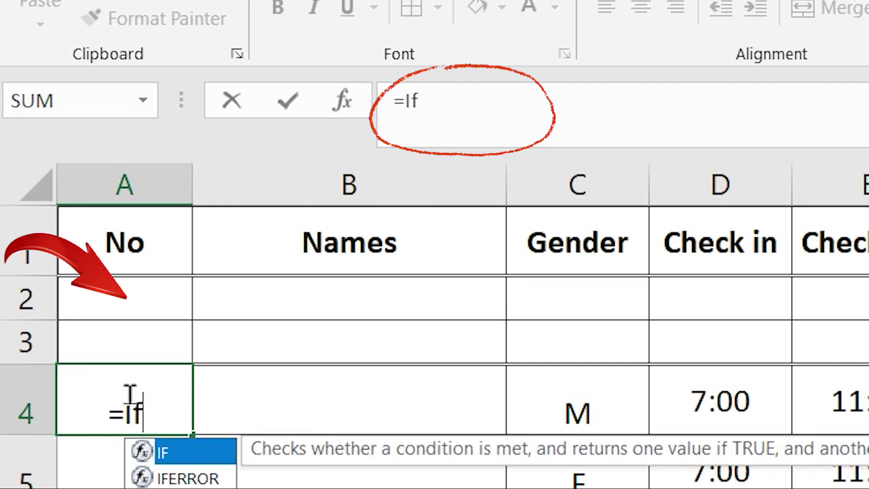
pyautogui.write('(')
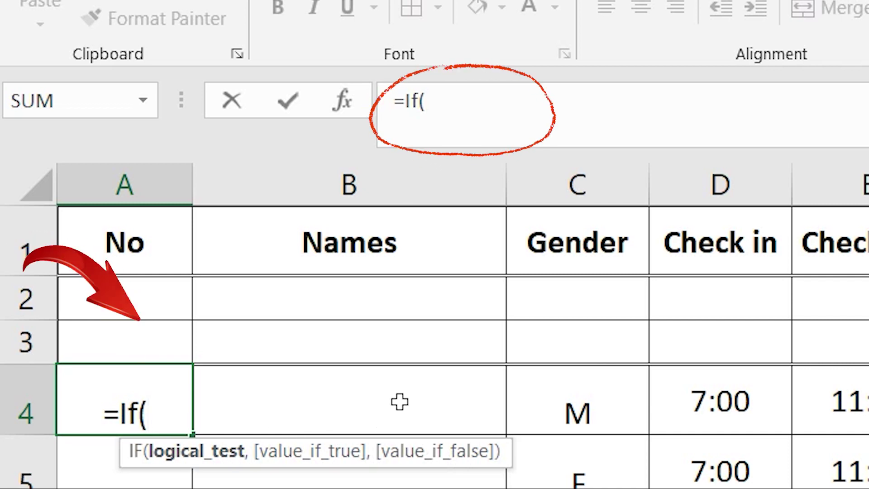
pyautogui.click(326, 395)
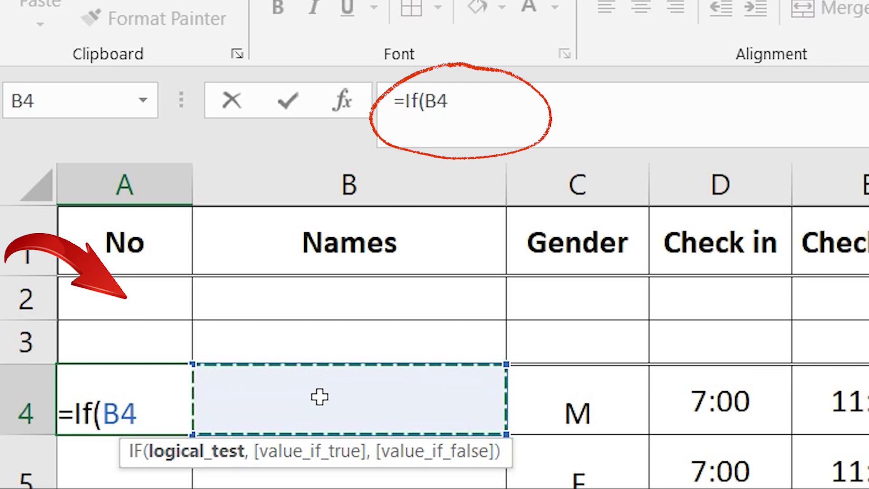
pyautogui.write('=')
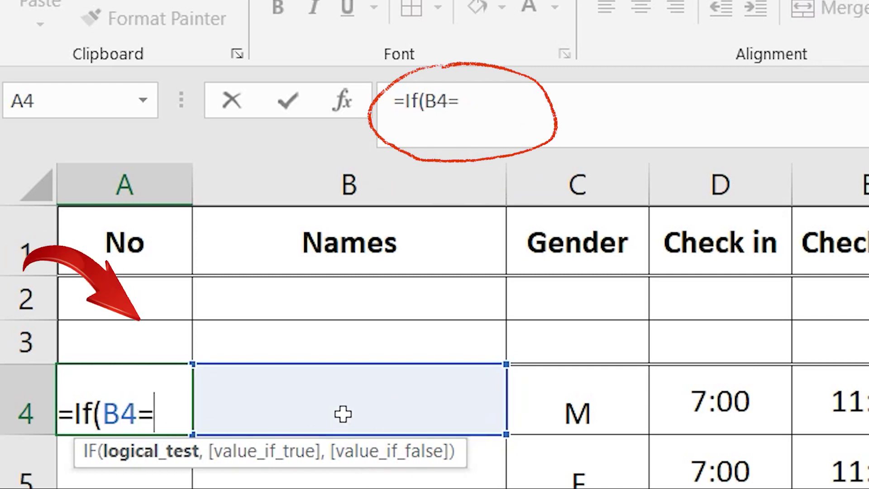
pyautogui.write('""')
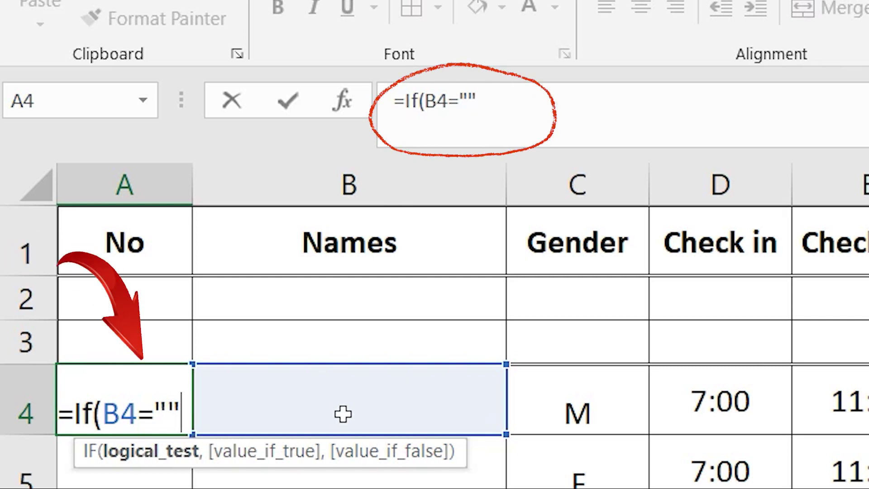
pyautogui.write(',')
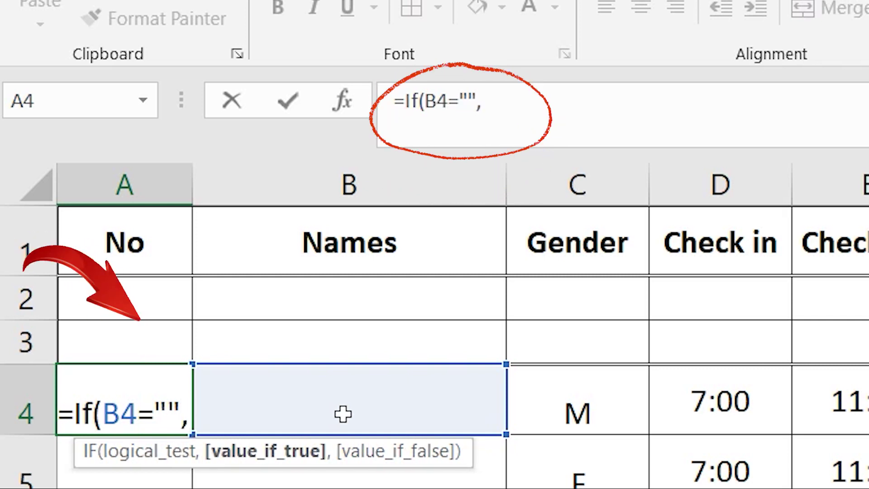
pyautogui.write('""')
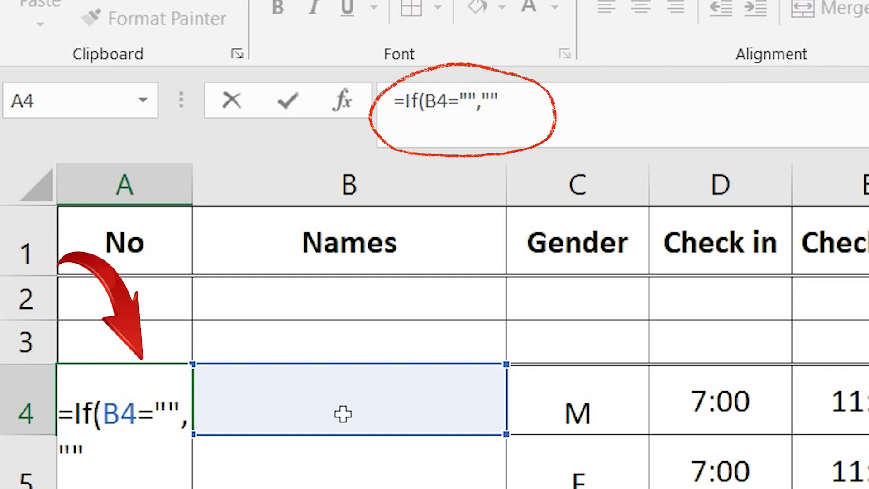
# Complete the A4 formula with row()-3 as the value if false and enter it
pyautogui.click(555, 113)
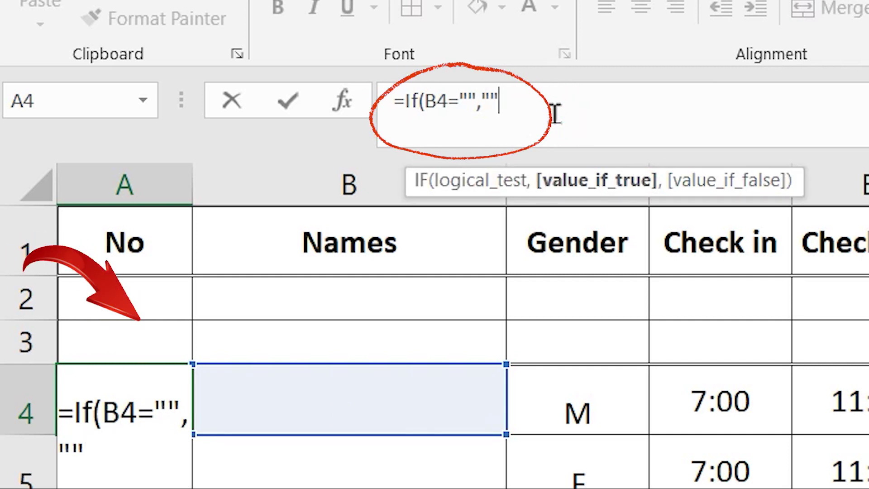
pyautogui.write(',')
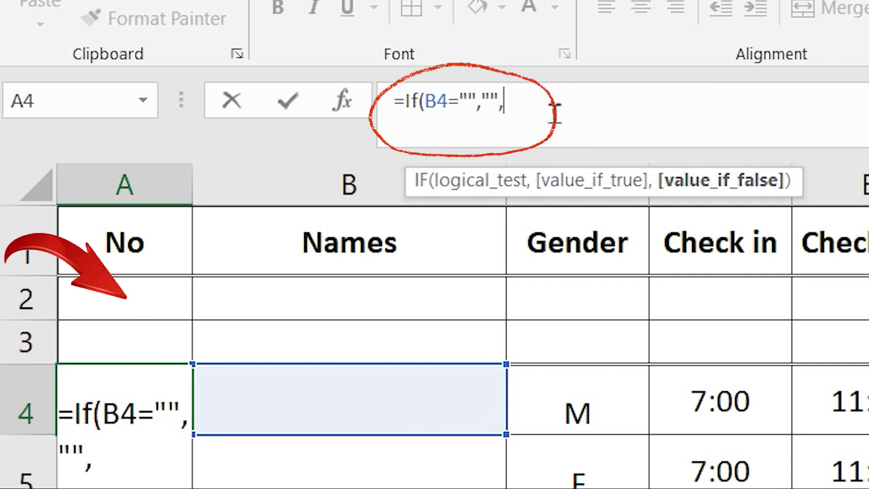
pyautogui.write('row')
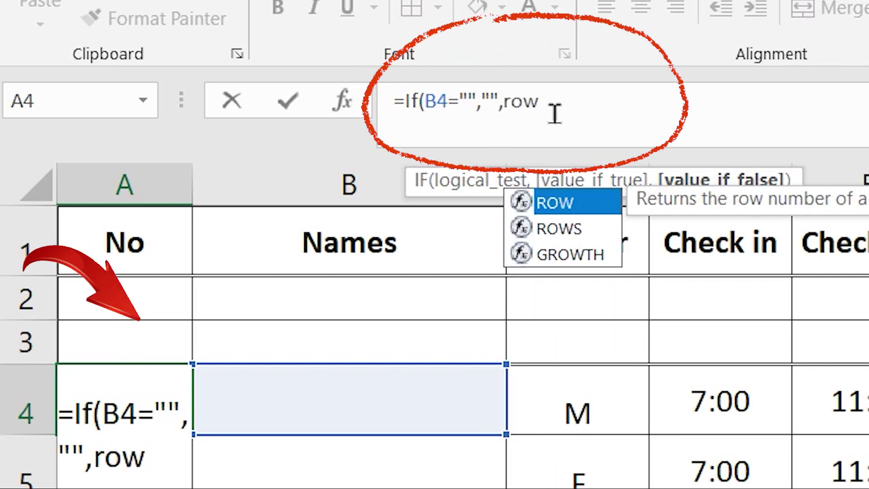
pyautogui.write('()-')
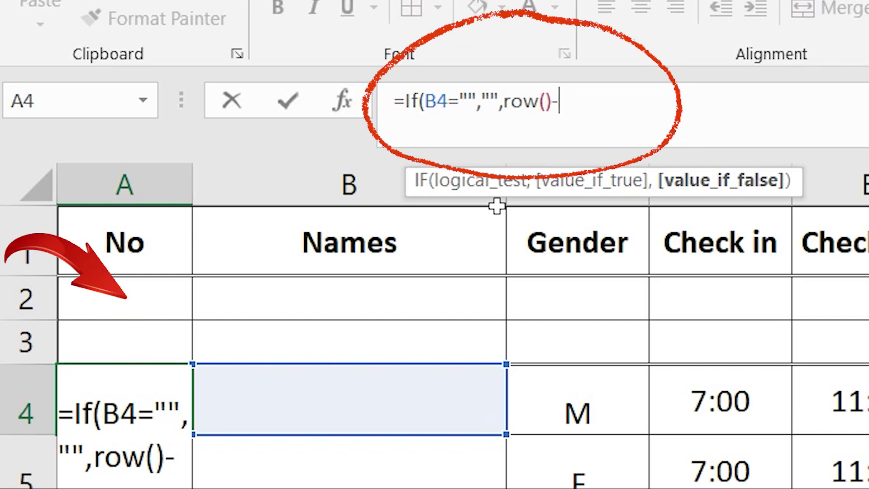
pyautogui.write('3')
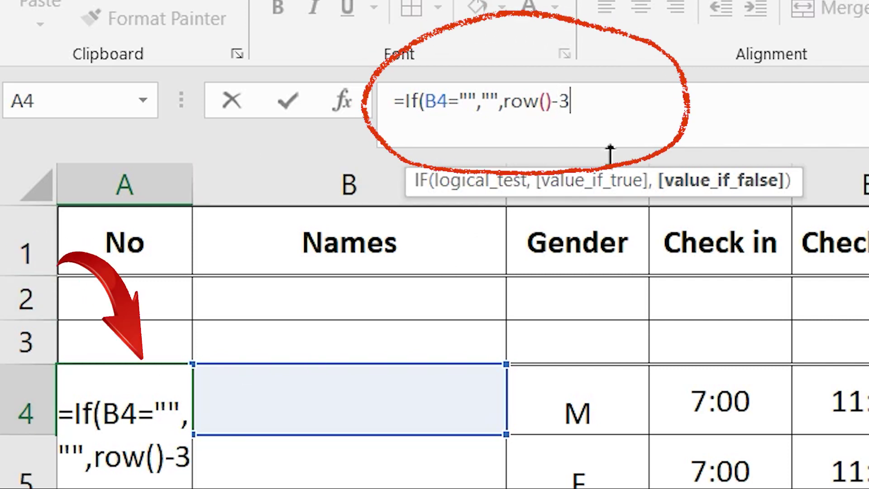
pyautogui.press('Return')
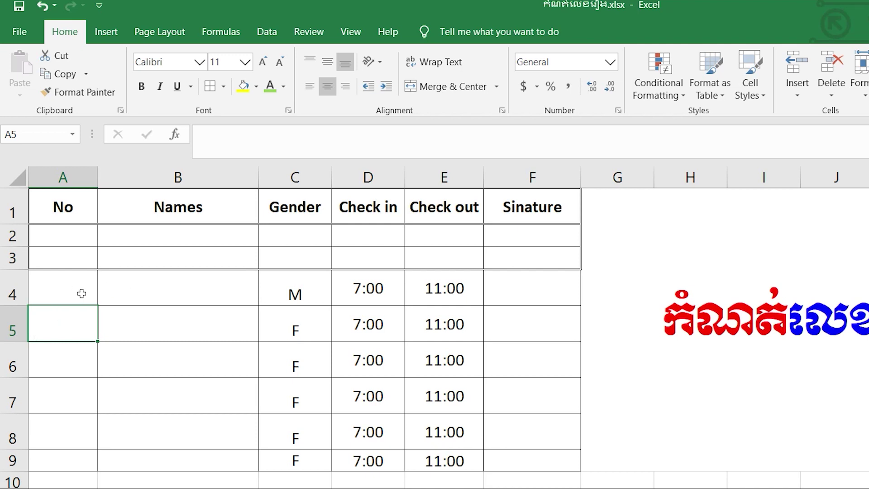
# Fill the IF formula from A4 down the No column to A9
pyautogui.click(60, 289)
pyautogui.press('Right')
pyautogui.click(60, 287)
pyautogui.moveTo(98, 305); pyautogui.dragTo(90, 473)
# Enter the first three people's names in cells B4 to B6 to test the conditional numbering
pyautogui.click(170, 291)
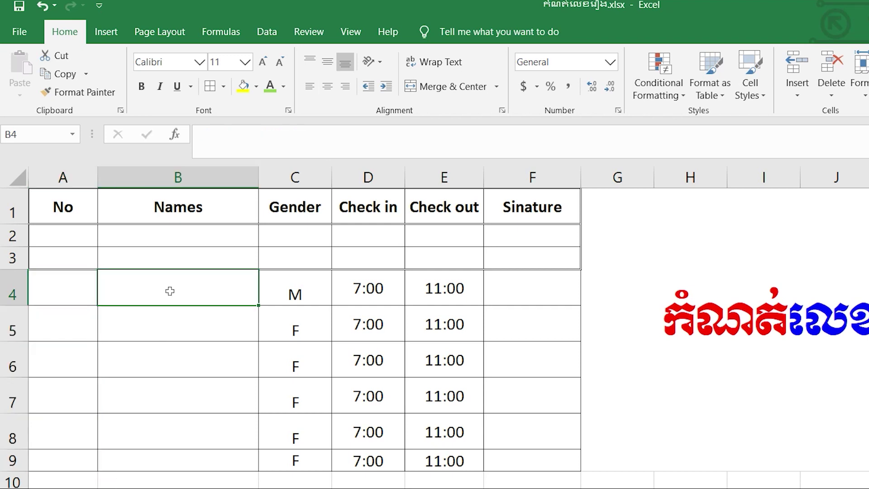
pyautogui.doubleClick(170, 290)
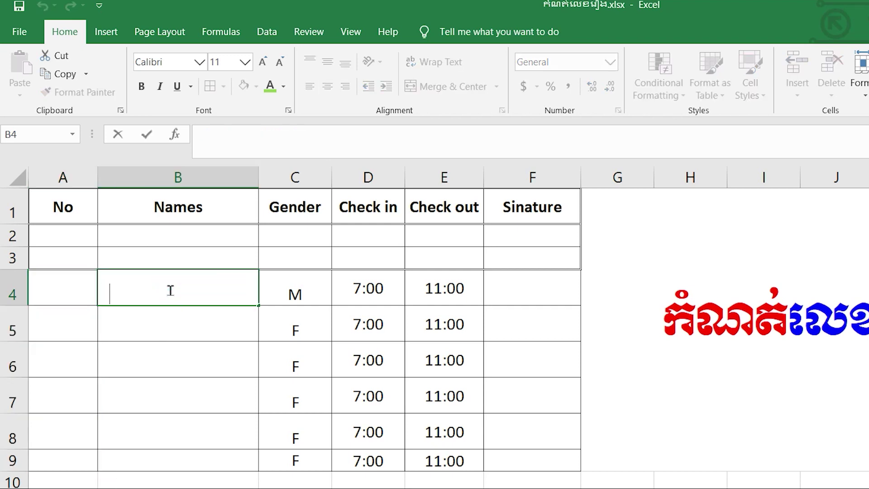
pyautogui.write('Pornnra')
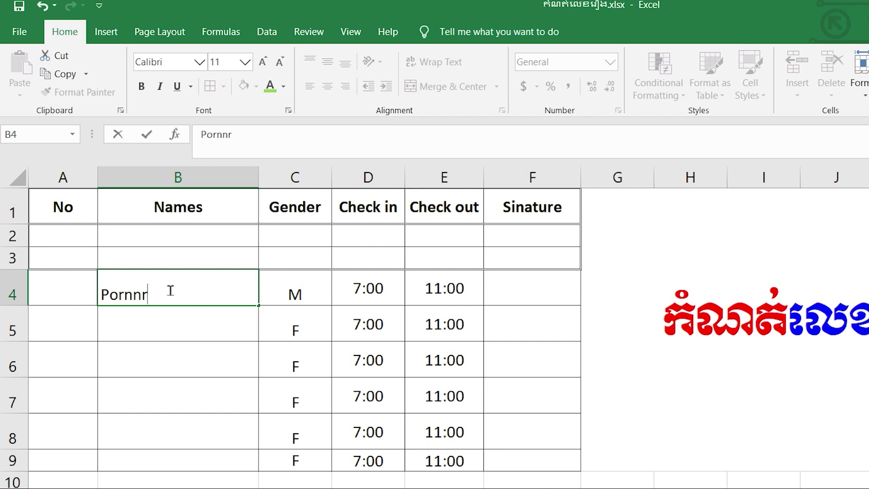
pyautogui.press('Return')
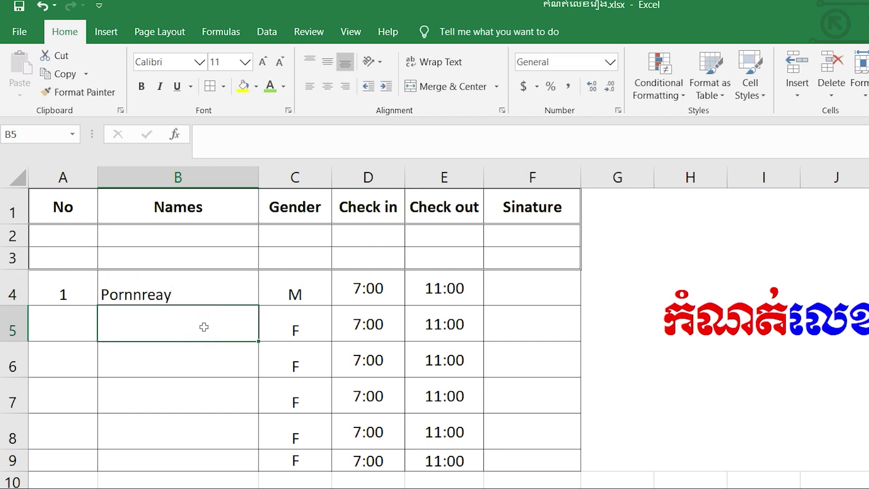
pyautogui.write('Dara')
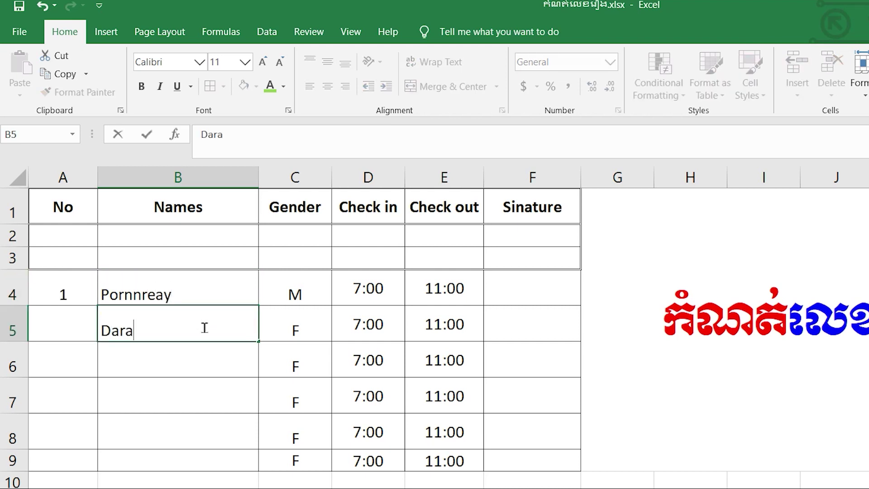
pyautogui.click(210, 368)
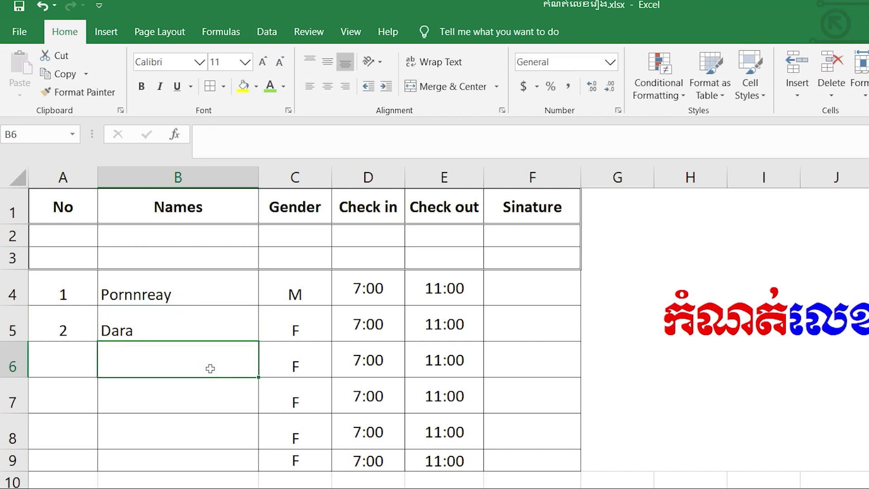
pyautogui.write('Pisey')
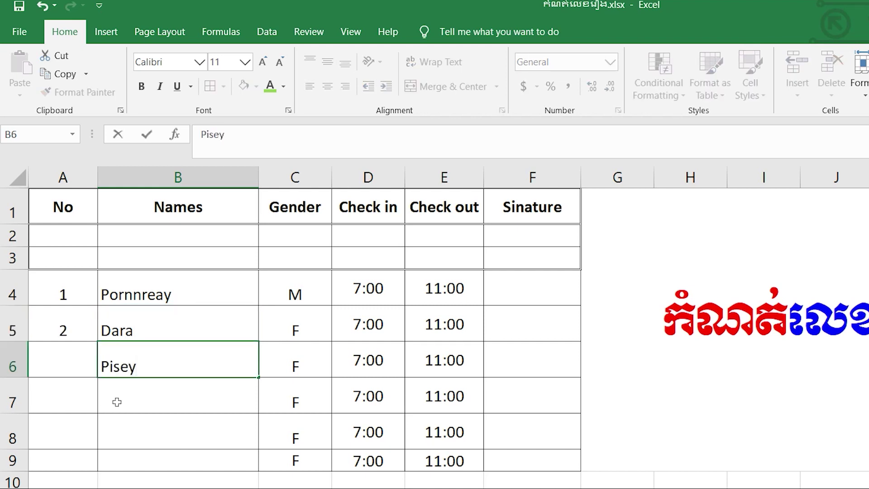
# Enter three more people's names in cells B7 to B9 to complete the Names column
pyautogui.click(116, 402)
pyautogui.write('Reajsney')
pyautogui.rightClick(116, 402)
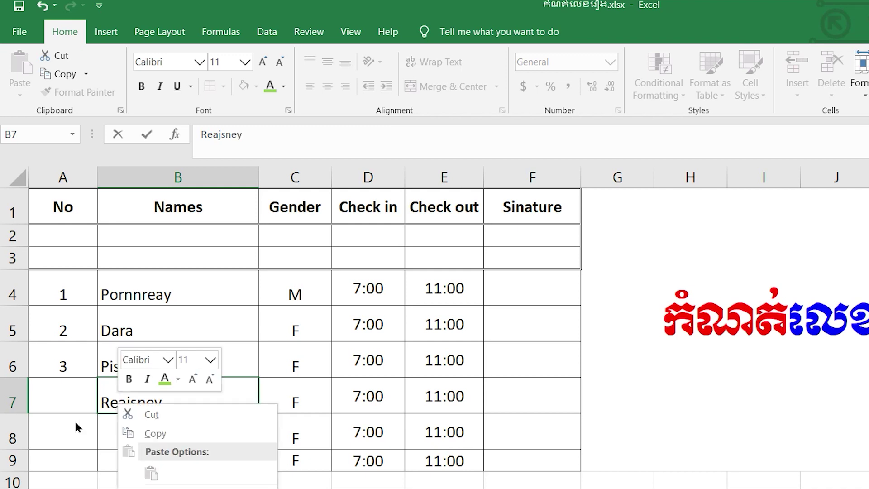
pyautogui.click(103, 430)
pyautogui.click(140, 427)
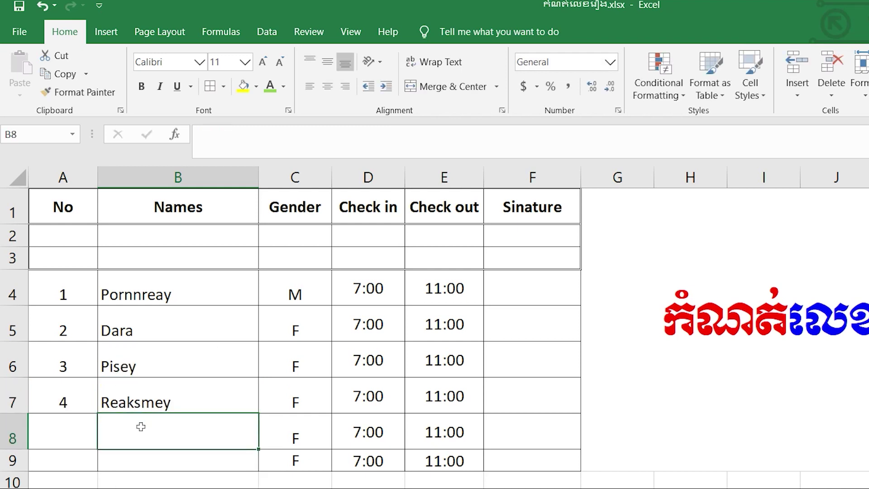
pyautogui.write('Yuth')
pyautogui.click(208, 464)
pyautogui.write('Yaya')
pyautogui.click(152, 488)
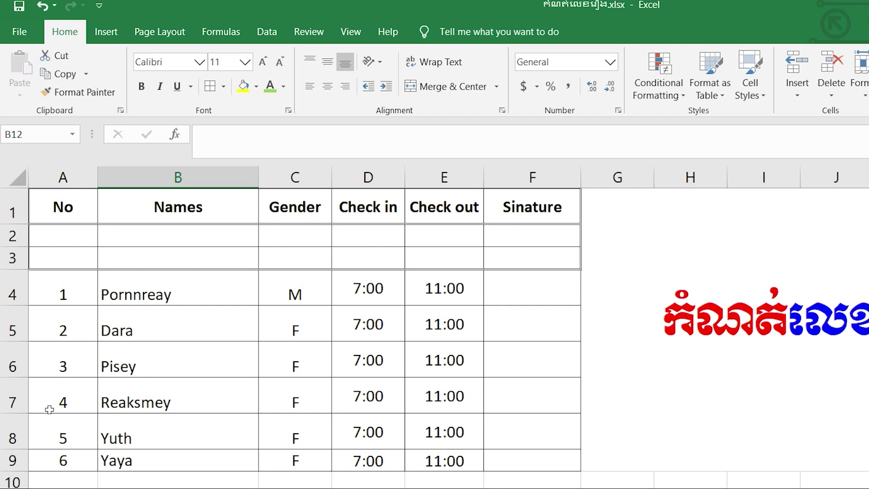
# Delete rows 5 and 6 from the filled list to test the IF-based renumbering
pyautogui.moveTo(10, 335); pyautogui.dragTo(14, 360)
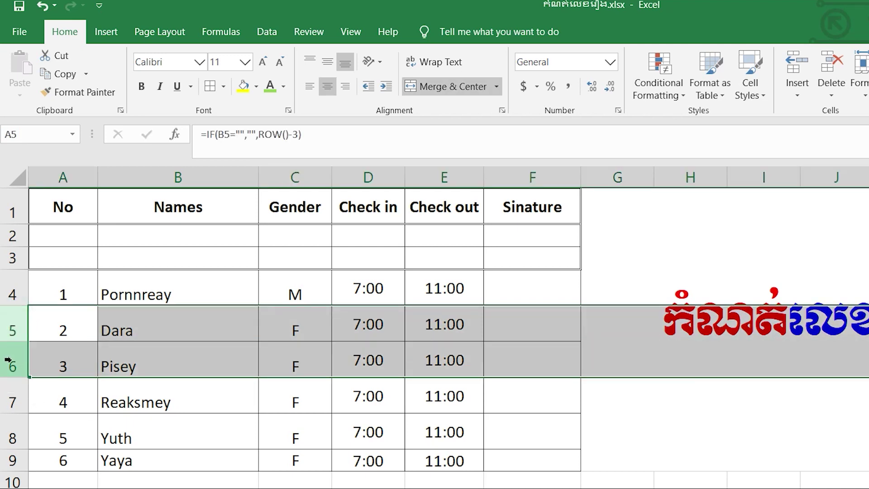
pyautogui.rightClick(12, 360)
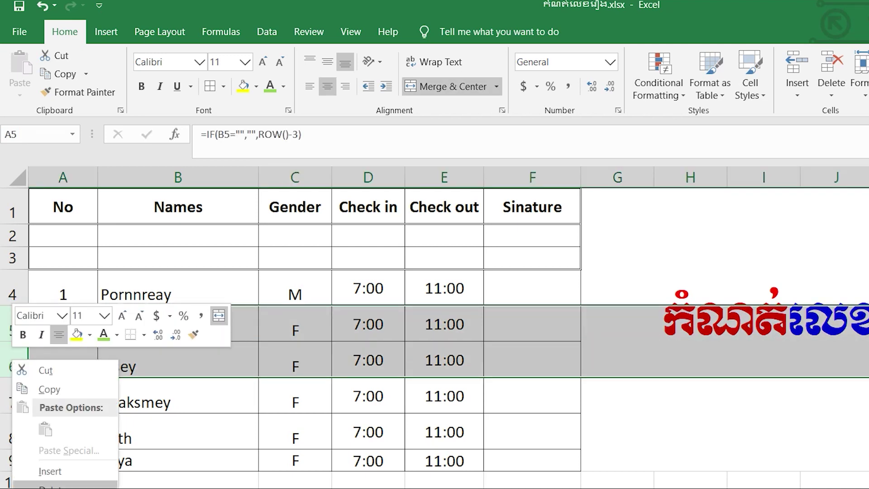
pyautogui.click(50, 485)
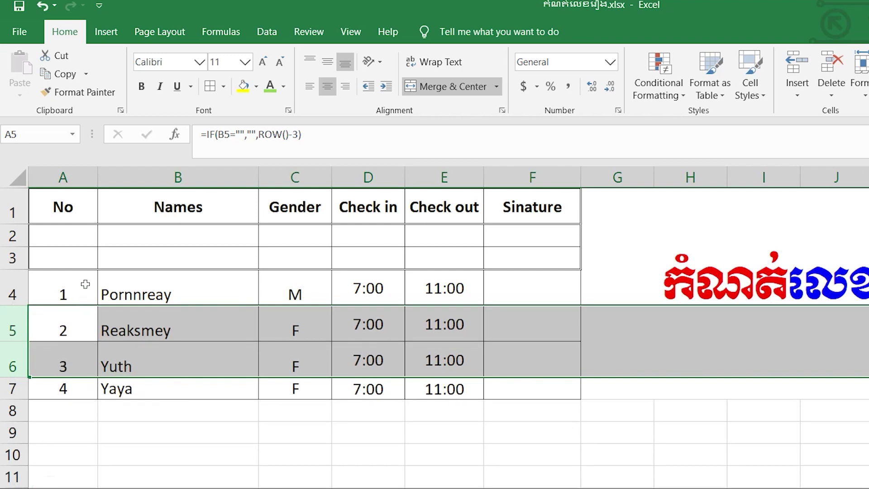
pyautogui.click(158, 395)
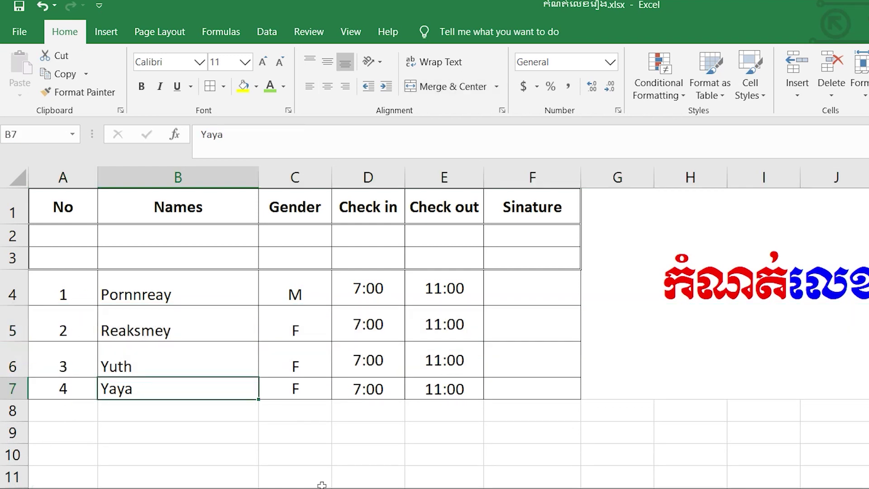